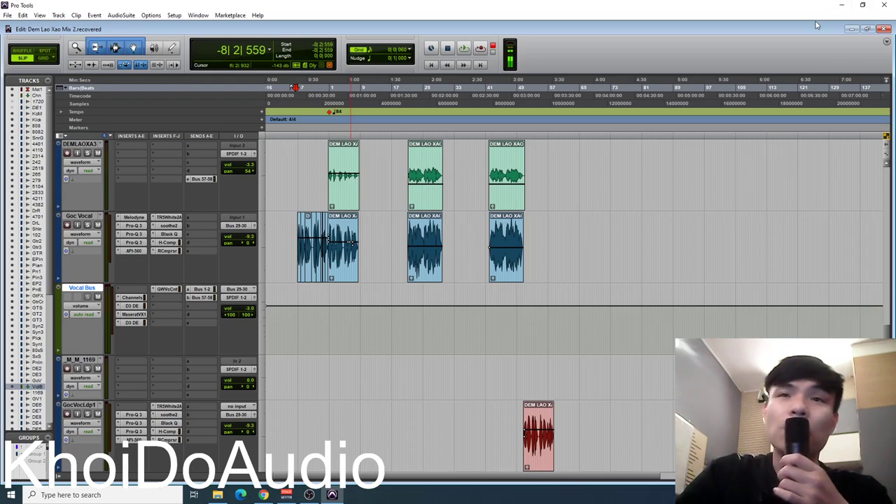
Step: Open the Maserati VX1 and GW VoiceCentric inserts on the Vocal Bus track and arrange both plug-in windows side by side
{"action": "left_click", "coordinate": [135, 314]}
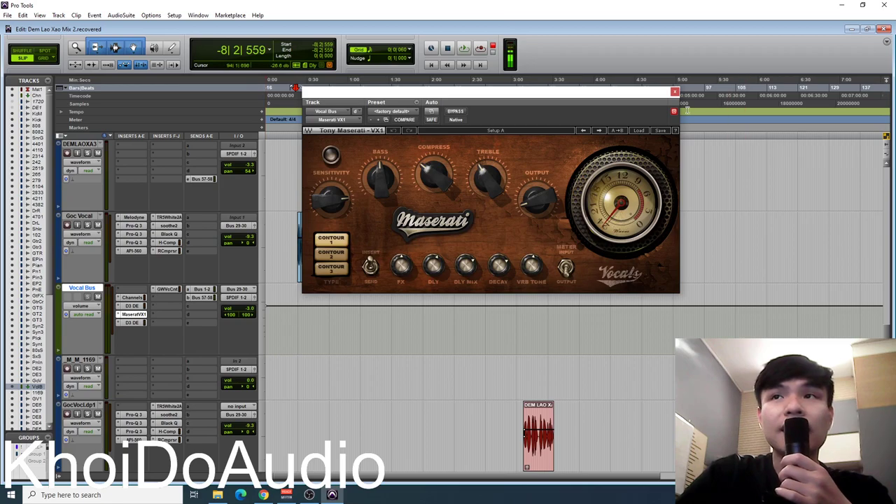
{"action": "left_click", "coordinate": [167, 289]}
{"action": "left_click_drag", "start_coordinate": [319, 93], "coordinate": [586, 93]}
{"action": "left_click_drag", "start_coordinate": [526, 93], "coordinate": [386, 88]}
{"action": "left_click_drag", "start_coordinate": [608, 87], "coordinate": [580, 89]}
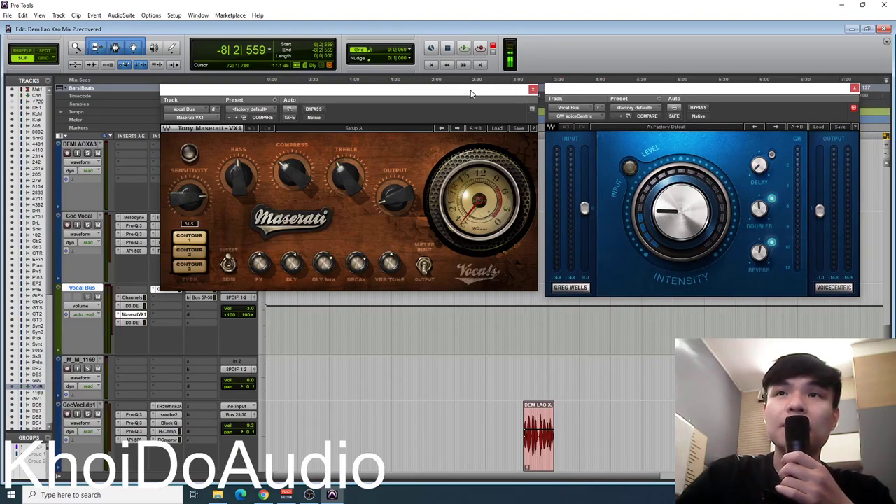
{"action": "left_click_drag", "start_coordinate": [481, 95], "coordinate": [439, 94]}
{"action": "left_click_drag", "start_coordinate": [582, 92], "coordinate": [555, 93]}
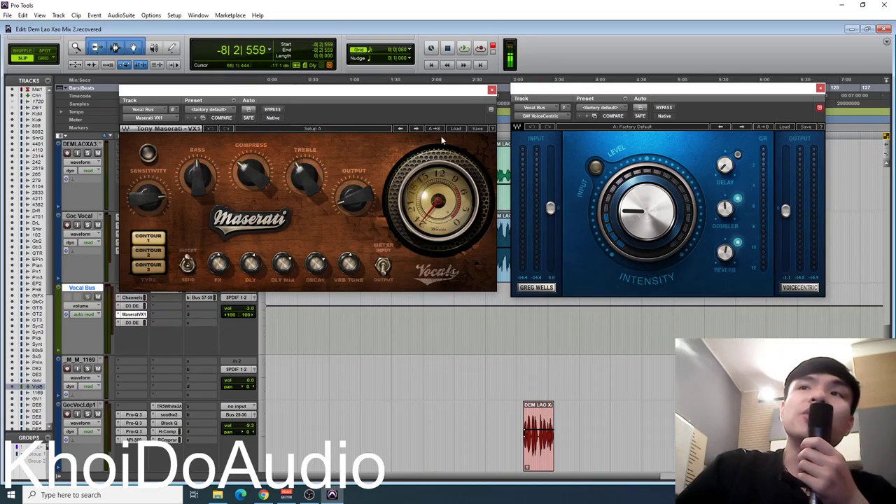
Step: Bypass both the Maserati VX1 and the VoiceCentric and play back the dry vocal
{"action": "left_click", "coordinate": [273, 110]}
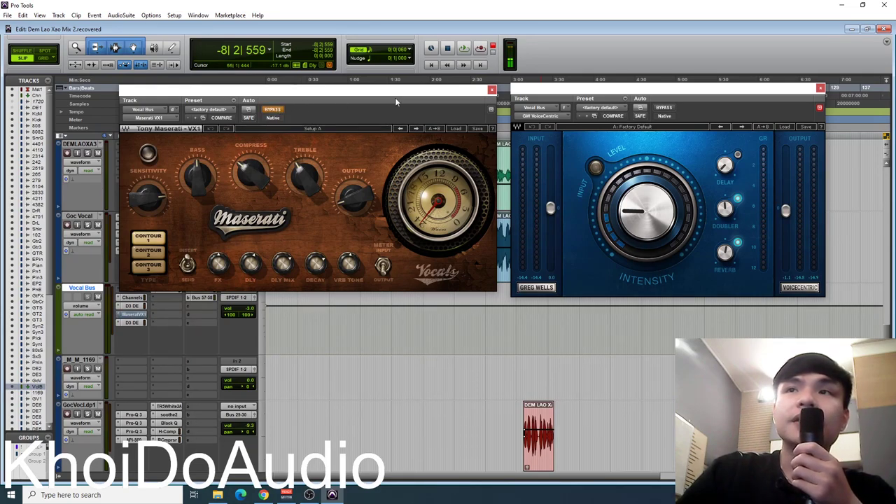
{"action": "left_click", "coordinate": [664, 108]}
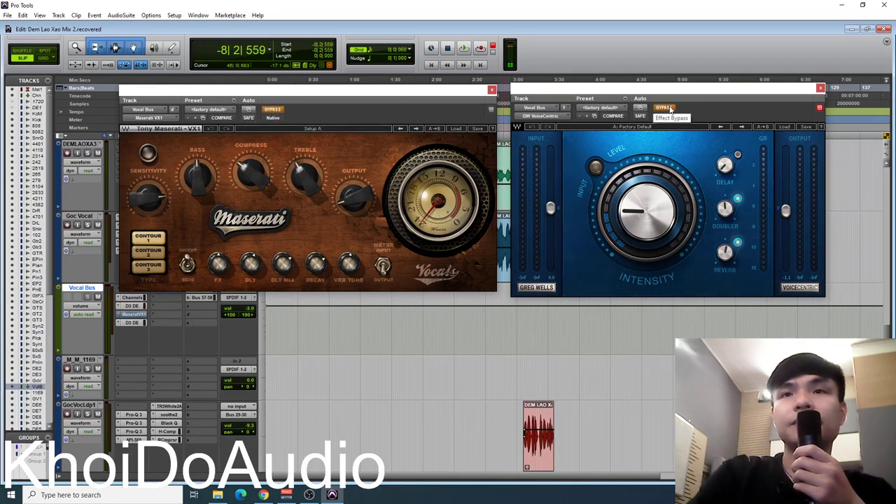
{"action": "key", "text": "space"}
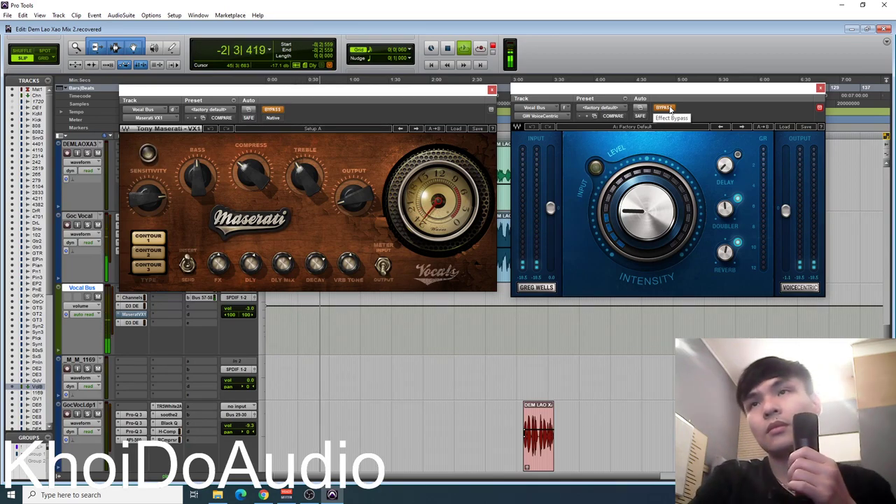
{"action": "key", "text": "space"}
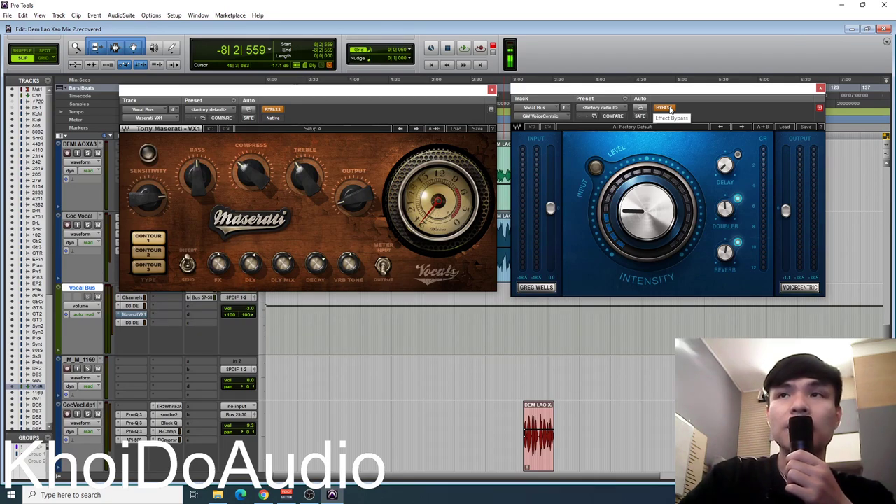
Step: Reactivate the VoiceCentric and Maserati VX1 and play back the processed vocal for comparison
{"action": "left_click", "coordinate": [671, 109]}
{"action": "left_click", "coordinate": [275, 110]}
{"action": "key", "text": "space"}
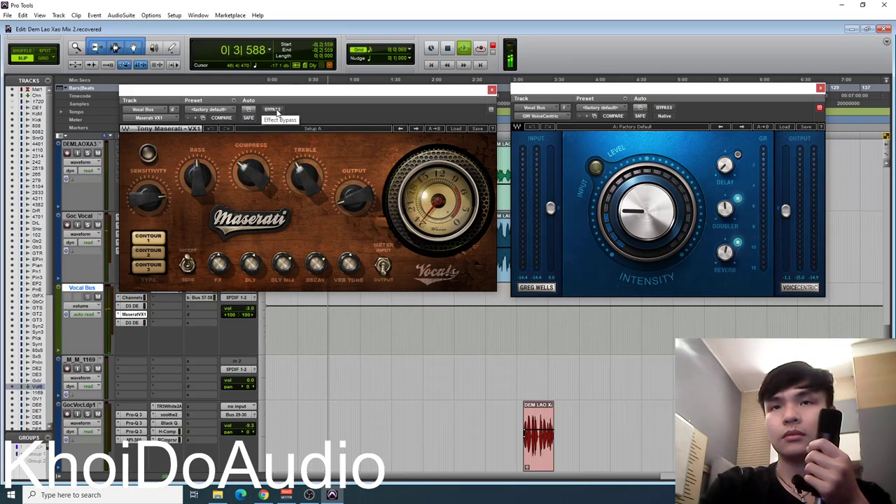
{"action": "key", "text": "space"}
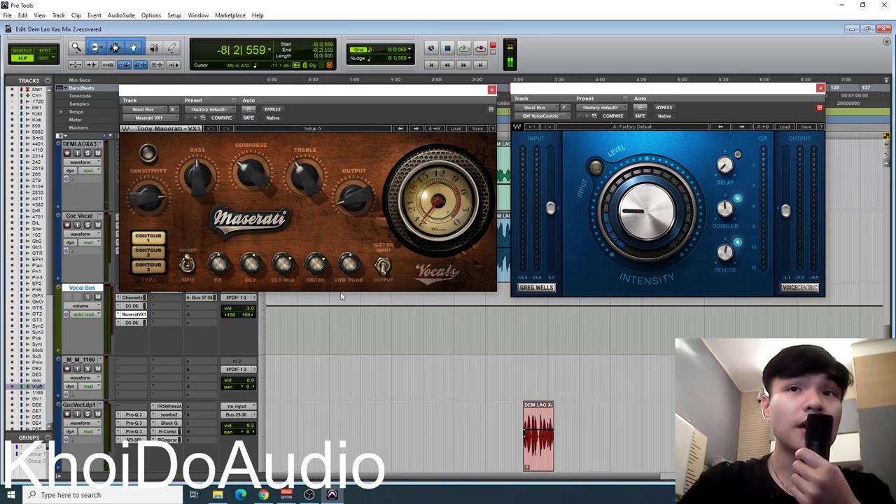
{"action": "left_click", "coordinate": [323, 320]}
{"action": "key", "text": "space"}
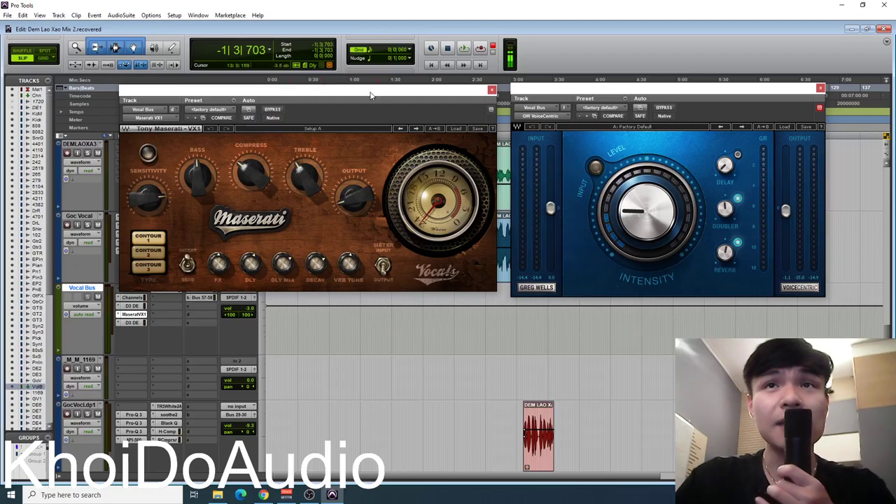
Step: Examine the Maserati VX1's Sensitivity, Bass, Treble, Compress, Output, FX and delay controls
{"action": "left_click_drag", "start_coordinate": [373, 95], "coordinate": [393, 96]}
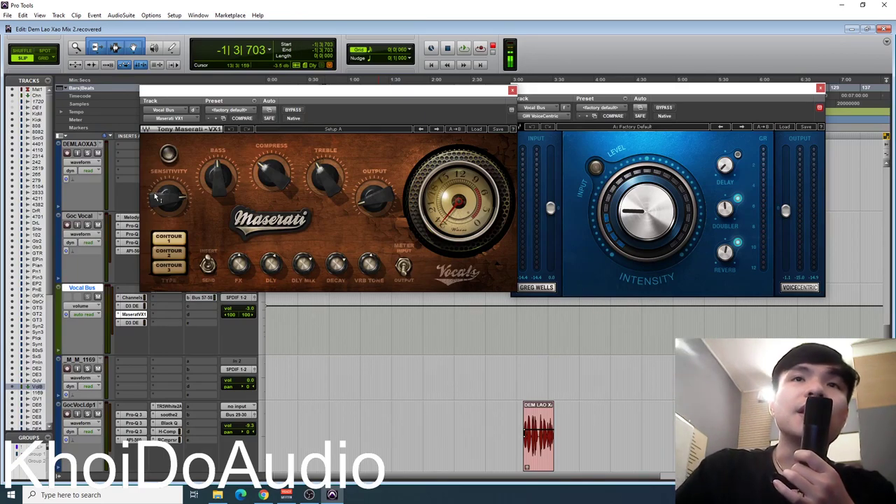
{"action": "mouse_move", "coordinate": [169, 200]}
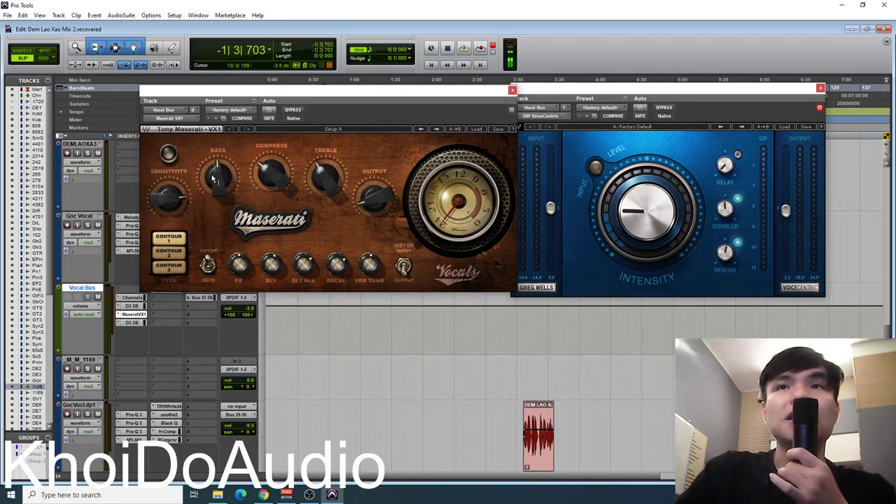
{"action": "mouse_move", "coordinate": [212, 177]}
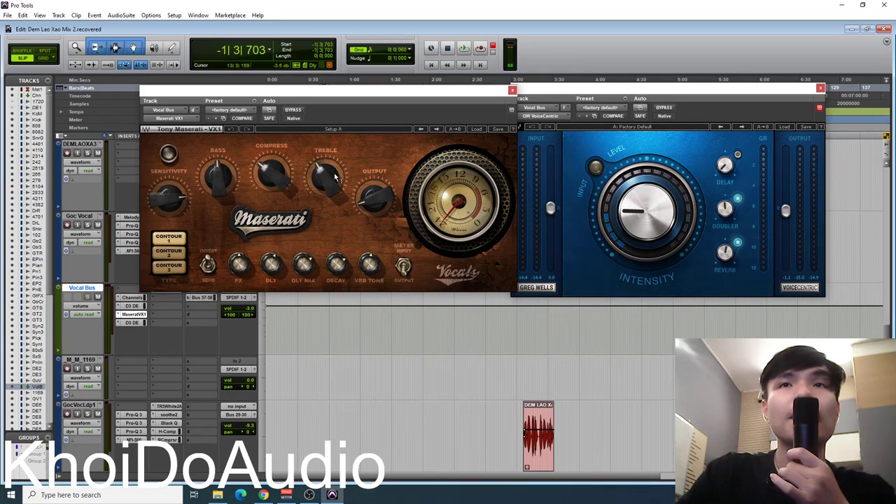
{"action": "mouse_move", "coordinate": [334, 176]}
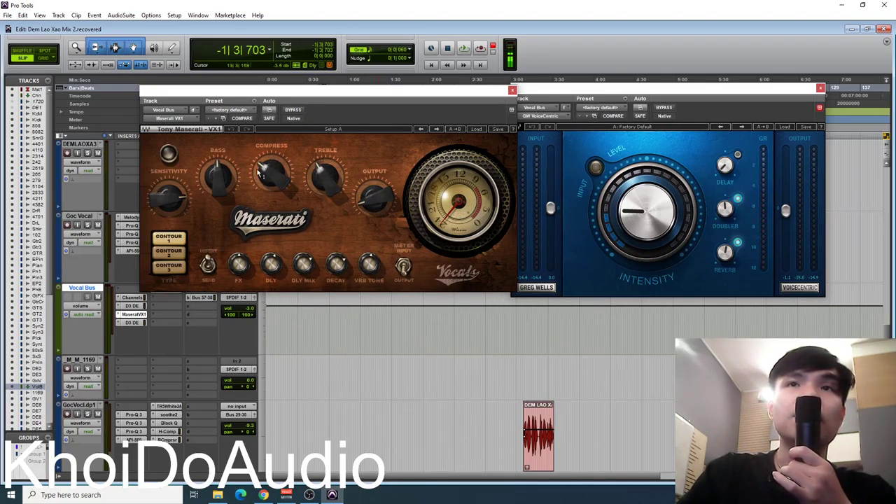
{"action": "mouse_move", "coordinate": [278, 173]}
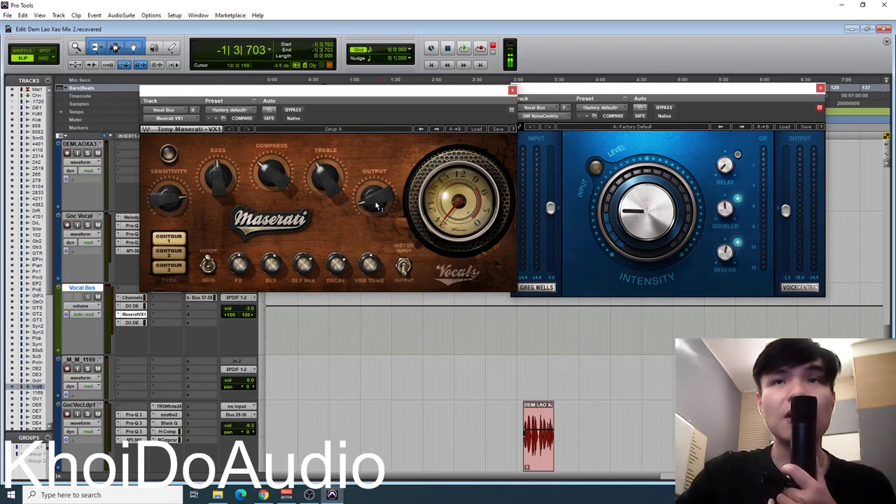
{"action": "mouse_move", "coordinate": [380, 206]}
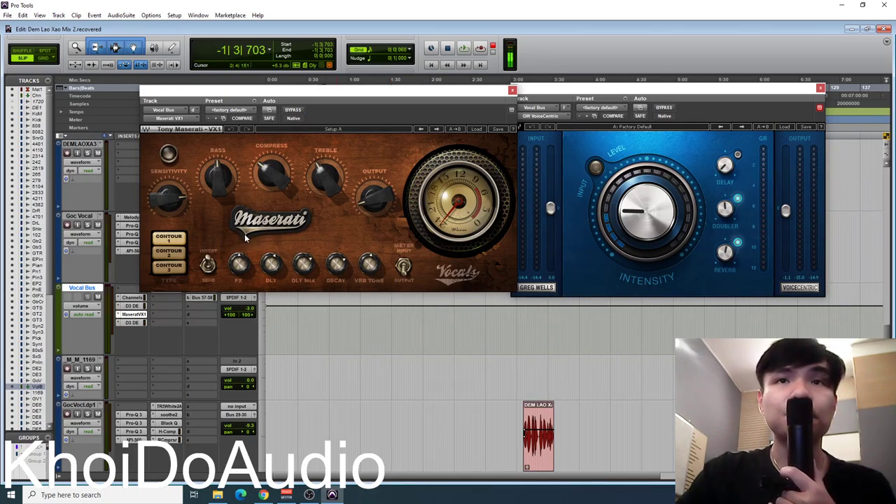
{"action": "mouse_move", "coordinate": [239, 271]}
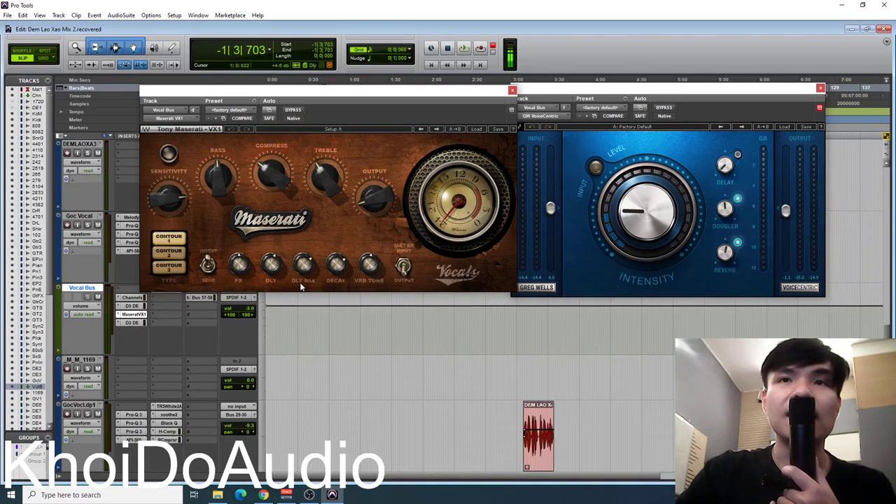
{"action": "mouse_move", "coordinate": [275, 269]}
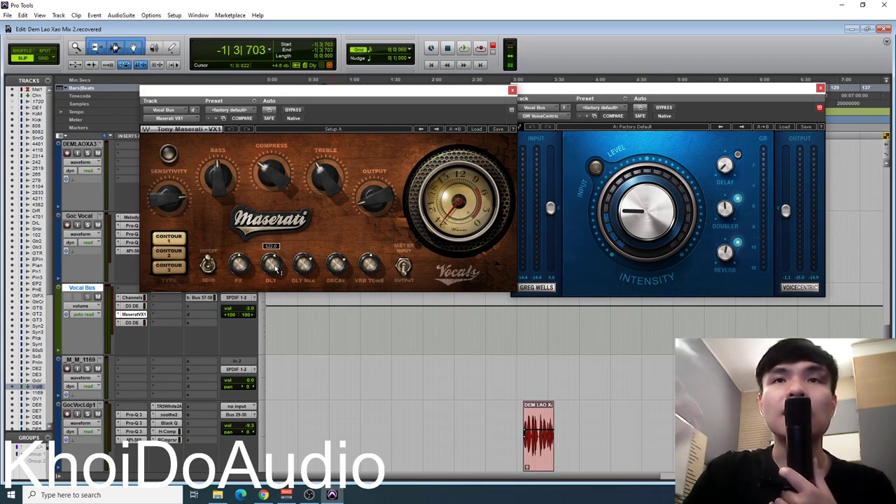
{"action": "mouse_move", "coordinate": [309, 266]}
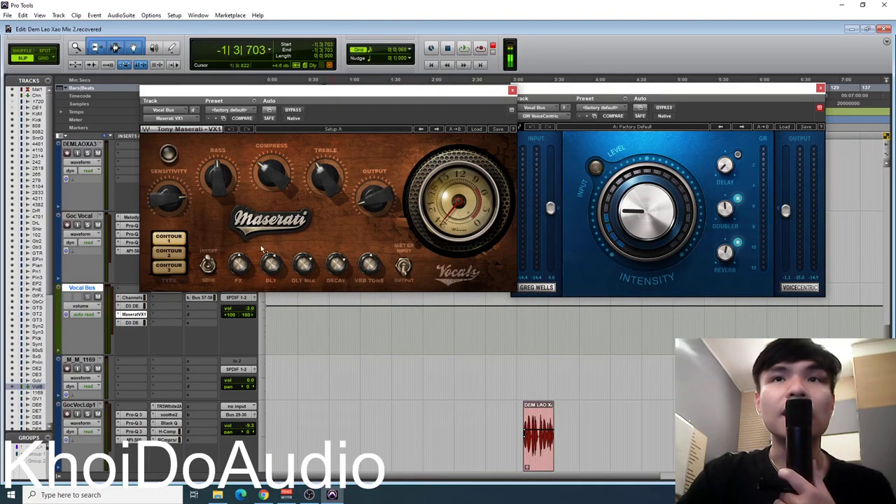
Step: Try the Maserati VX1 in Send mode and audition the vocal
{"action": "left_click", "coordinate": [210, 266]}
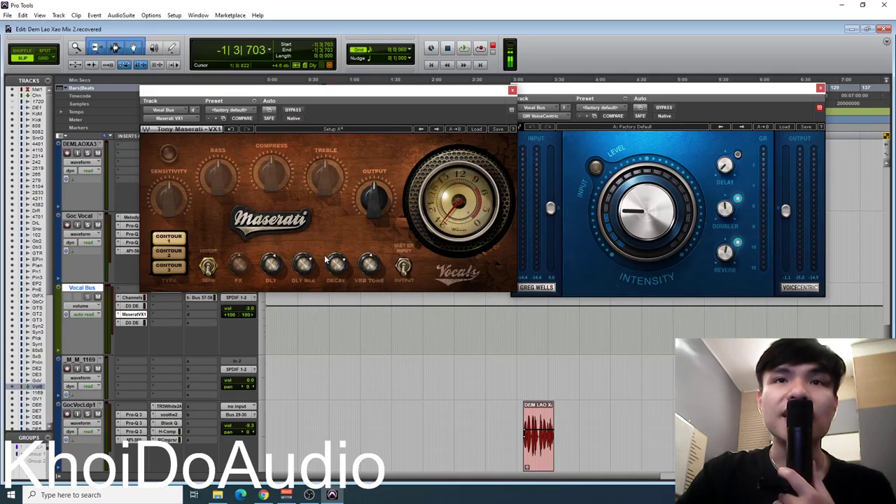
{"action": "key", "text": "space"}
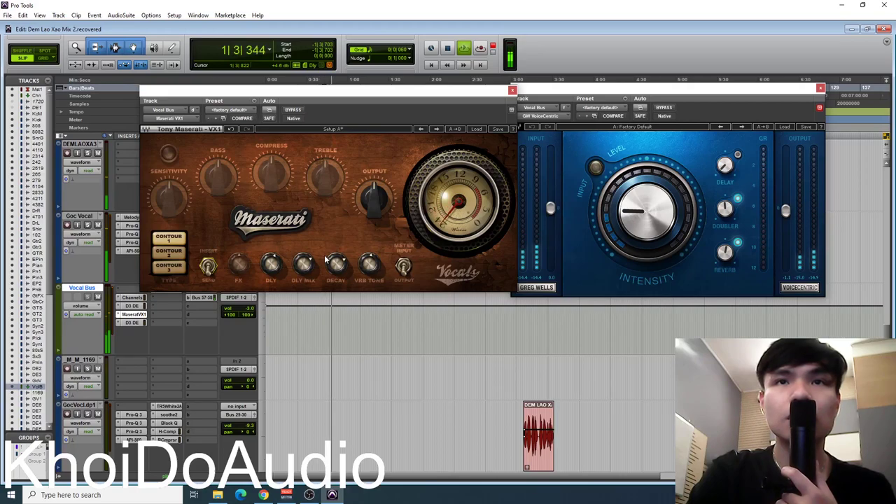
{"action": "key", "text": "space"}
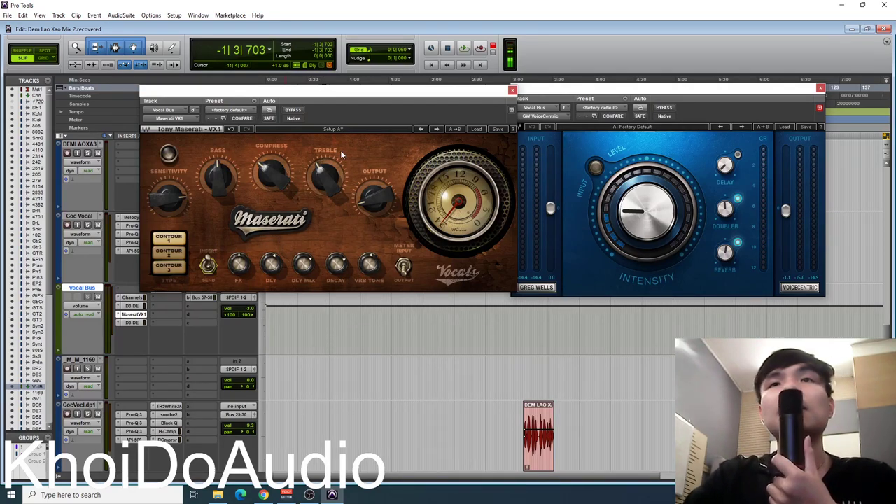
Step: Bypass both plug-ins and play the unprocessed vocal from the start of the Goc Vocal clips at bar -7
{"action": "left_click", "coordinate": [664, 108]}
{"action": "left_click", "coordinate": [293, 109]}
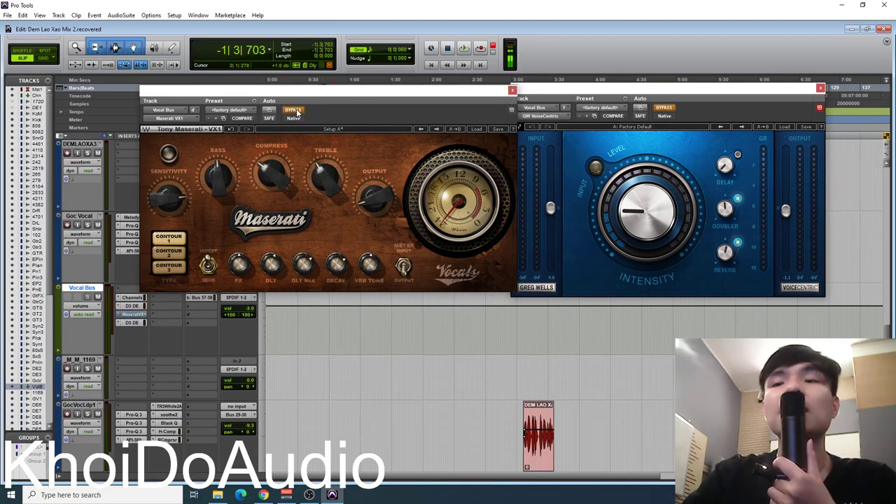
{"action": "scroll", "coordinate": [443, 340], "scroll_direction": "up", "scroll_amount": 3}
{"action": "left_click", "coordinate": [299, 378]}
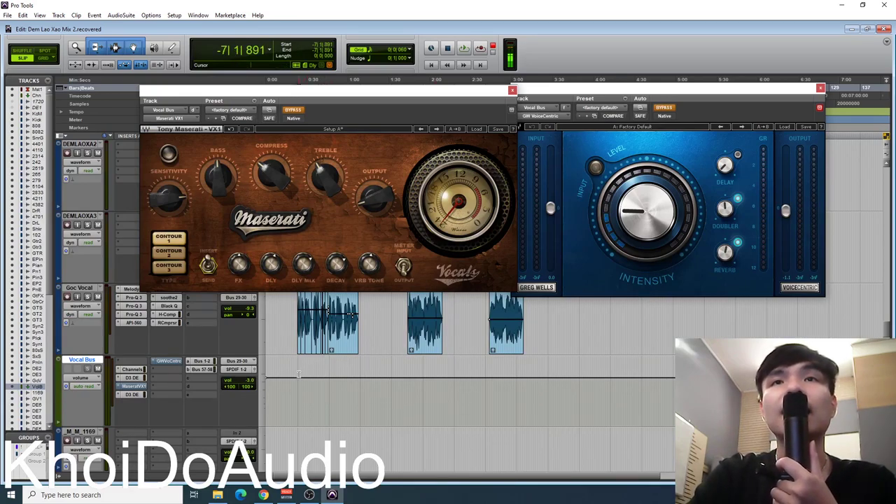
{"action": "key", "text": "space"}
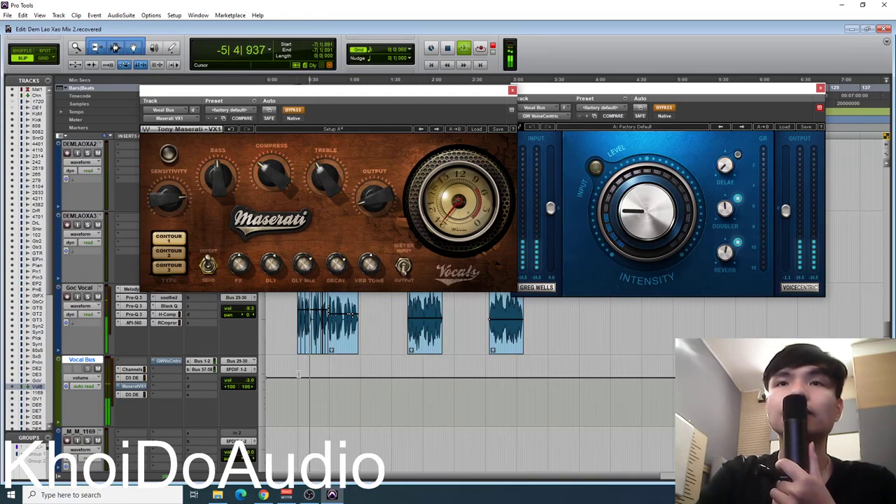
{"action": "key", "text": "space"}
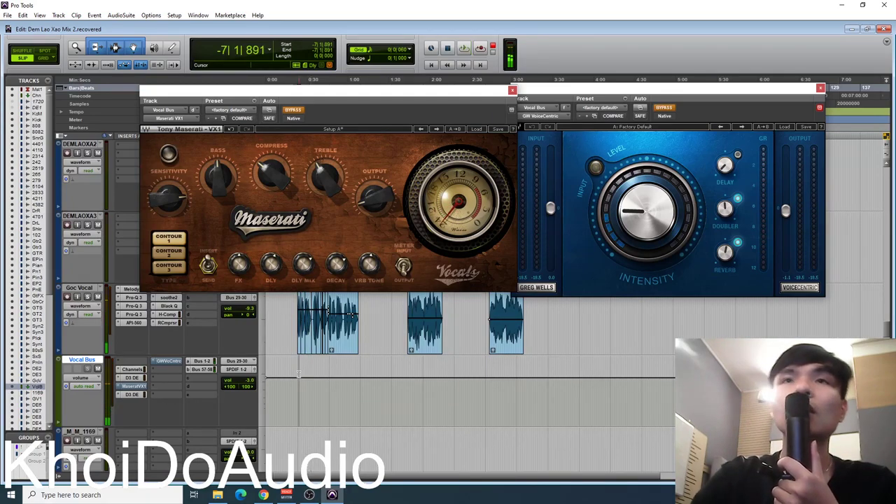
Step: Reactivate only the Maserati VX1 and play the same vocal passage from bar -7
{"action": "left_click", "coordinate": [294, 112]}
{"action": "key", "text": "space"}
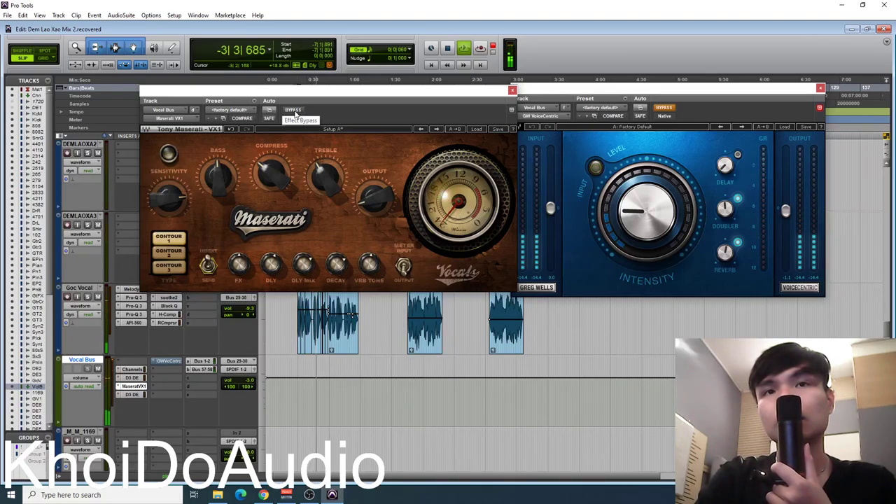
{"action": "key", "text": "space"}
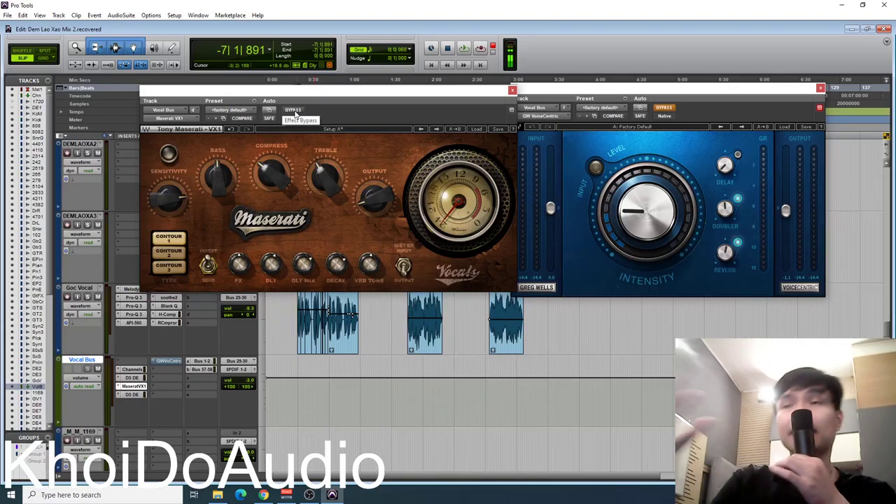
Step: Reactivate the VoiceCentric as well and play the vocal passage through both plug-ins
{"action": "left_click", "coordinate": [667, 140]}
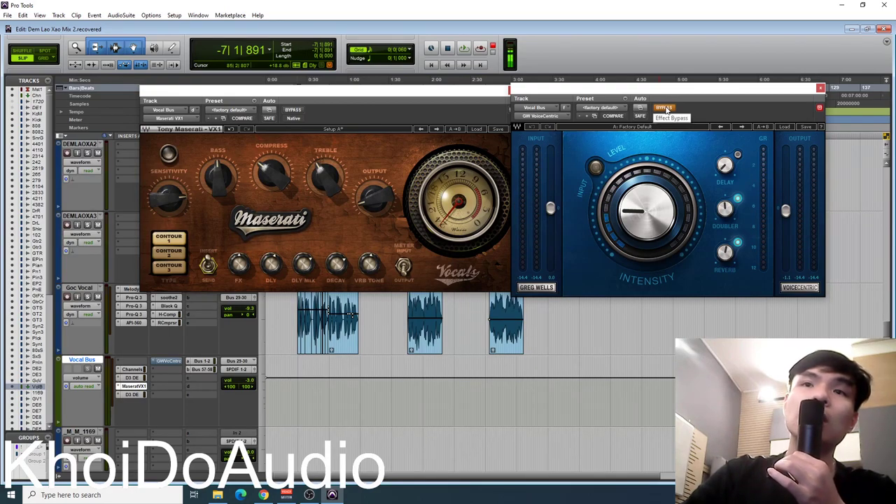
{"action": "left_click", "coordinate": [666, 109]}
{"action": "key", "text": "space"}
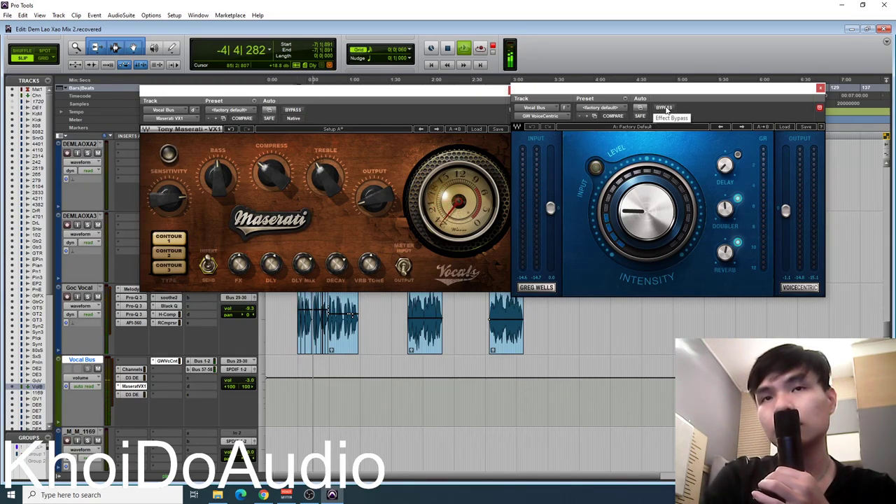
{"action": "key", "text": "space"}
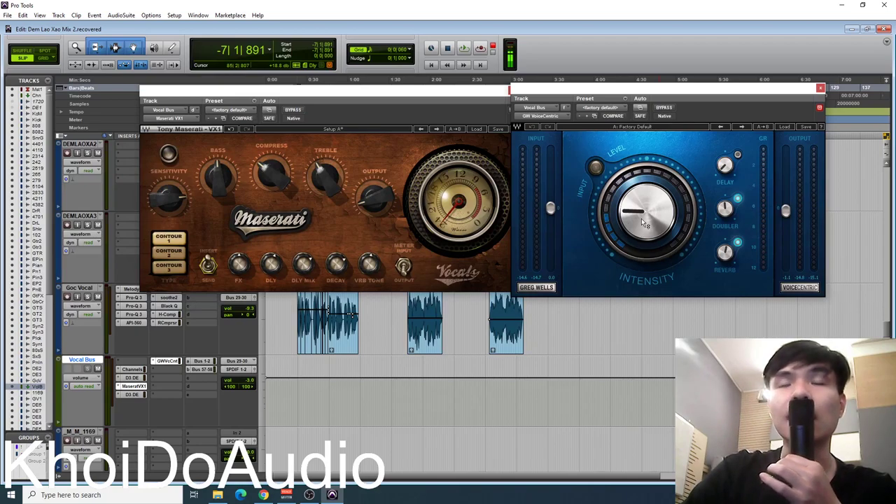
Step: Inspect the VoiceCentric's Intensity control and try toggling its Reverb effect
{"action": "mouse_move", "coordinate": [641, 219]}
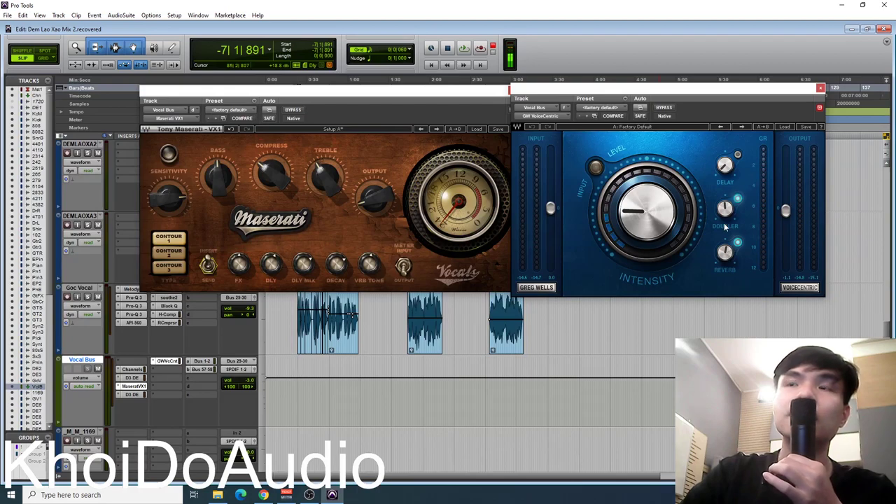
{"action": "left_click", "coordinate": [738, 243]}
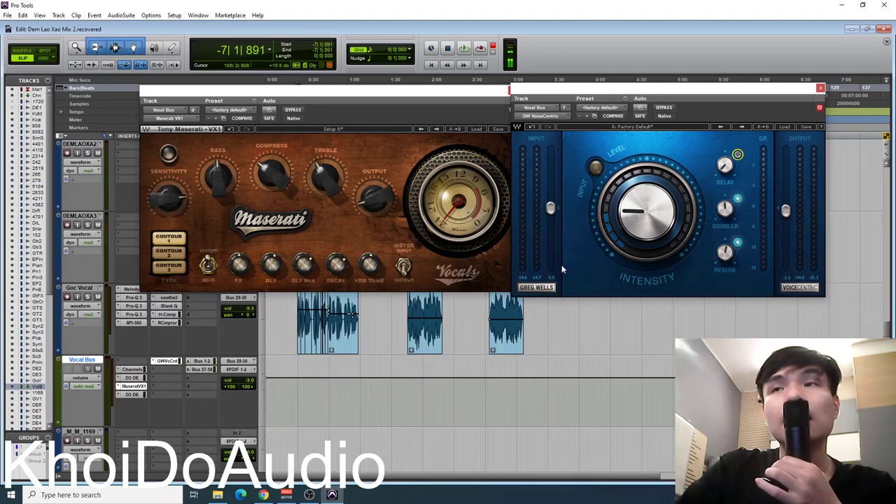
Step: Bypass both plug-ins and play the vocals dry from bar -2 into the section with the DEMLAOXA harmony clips
{"action": "scroll", "coordinate": [365, 346], "scroll_direction": "up", "scroll_amount": 3}
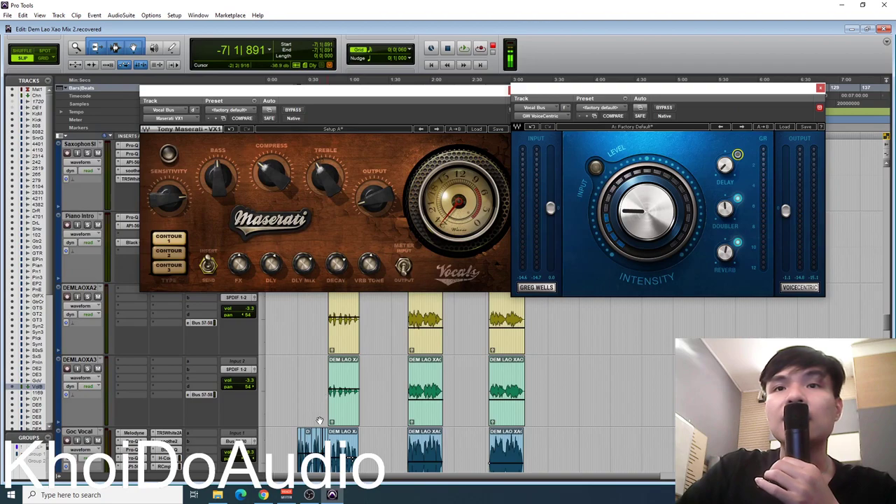
{"action": "scroll", "coordinate": [322, 413], "scroll_direction": "down", "scroll_amount": 1}
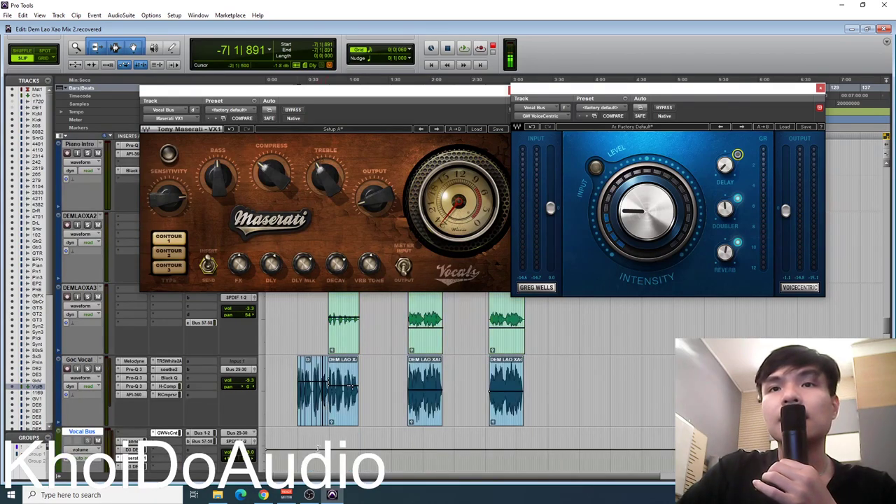
{"action": "left_click", "coordinate": [293, 110]}
{"action": "left_click", "coordinate": [666, 109]}
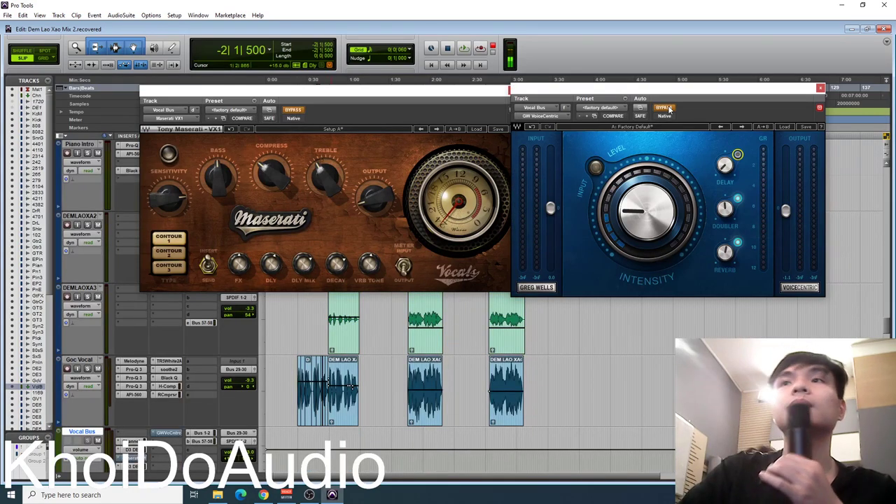
{"action": "key", "text": "space"}
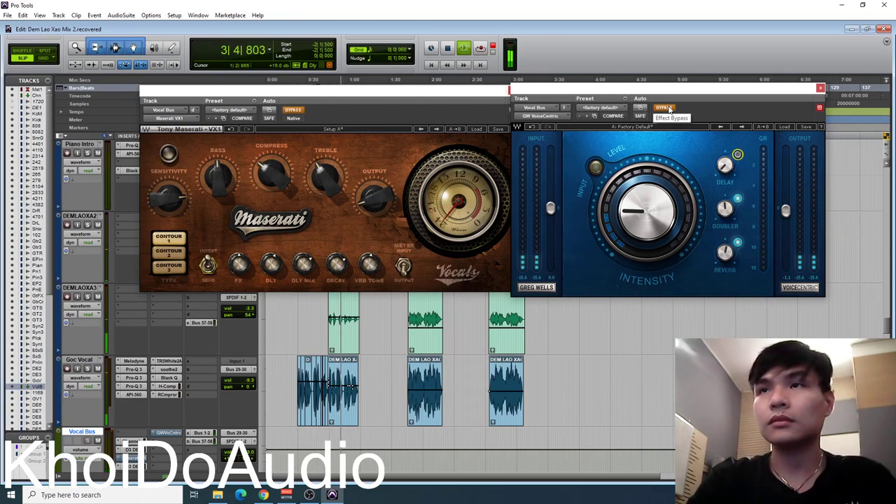
{"action": "key", "text": "space"}
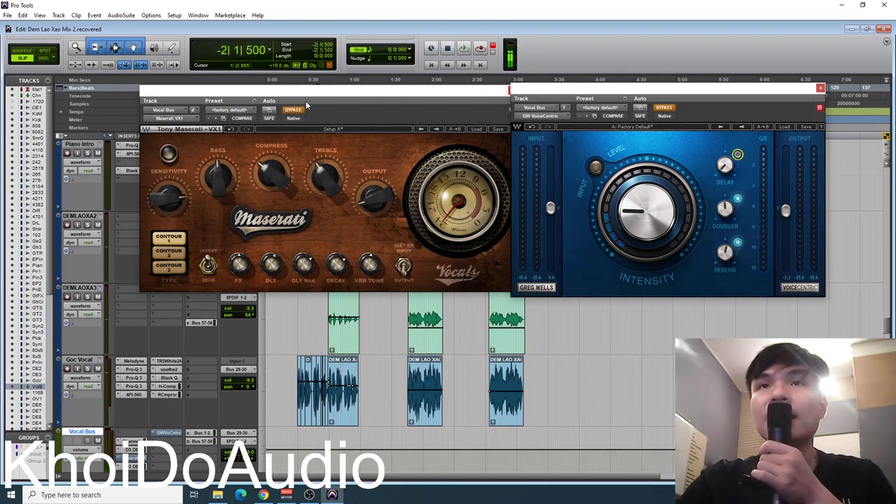
Step: Reactivate both plug-ins and play the same section from bar -2 with processing applied
{"action": "left_click", "coordinate": [662, 107]}
{"action": "key", "text": "space"}
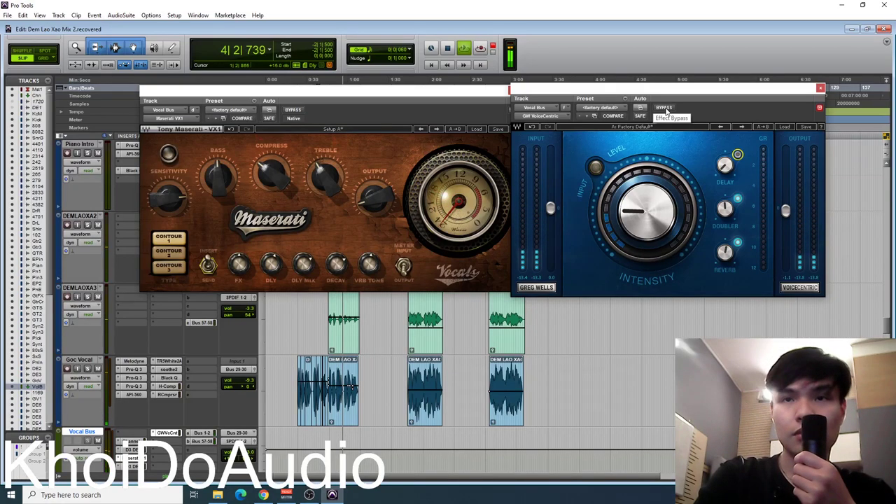
{"action": "key", "text": "space"}
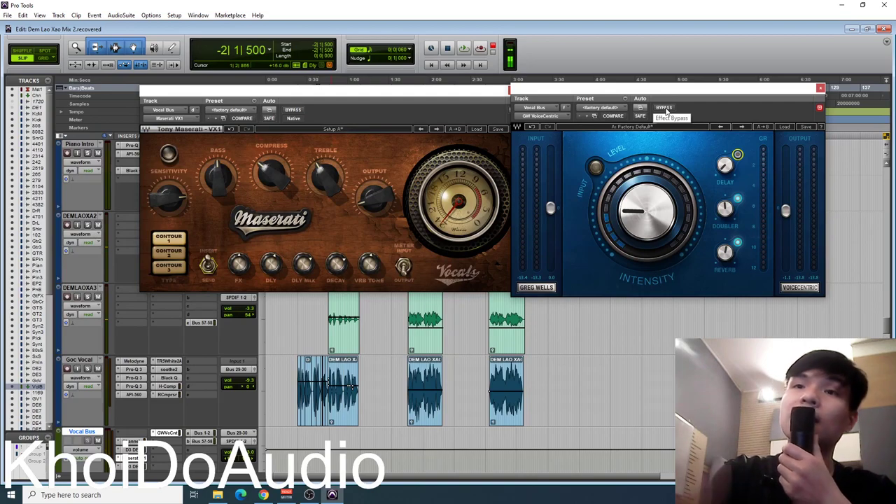